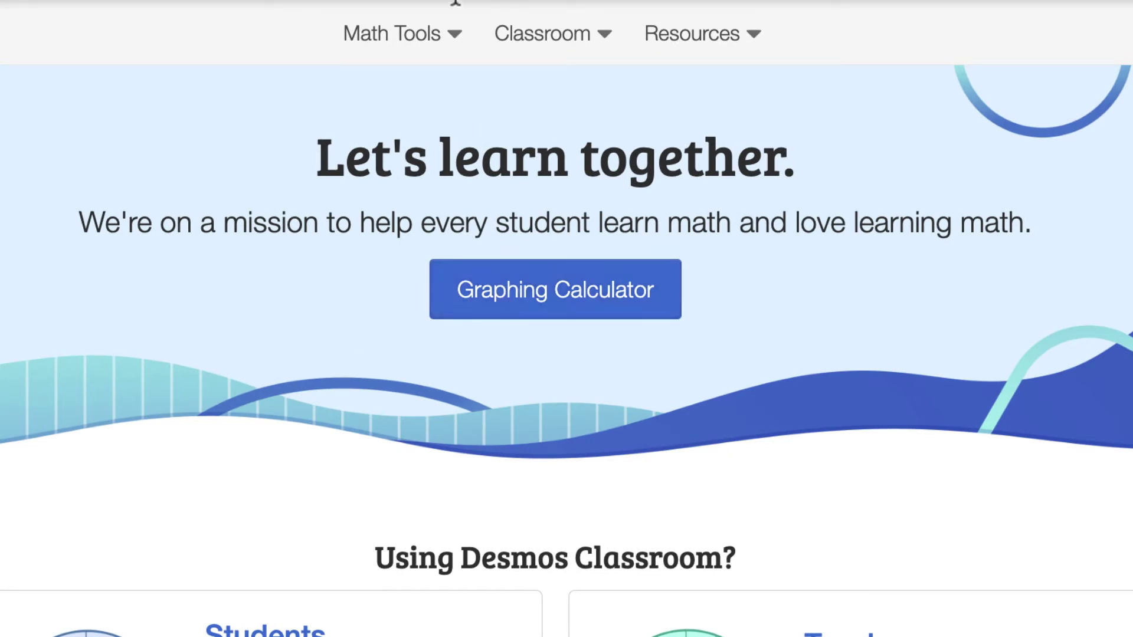
Load the saved graph 'Systems of inequalities (1)' in the Desmos Graphing Calculator.
{"action": "left_click", "coordinate": [457, 38]}
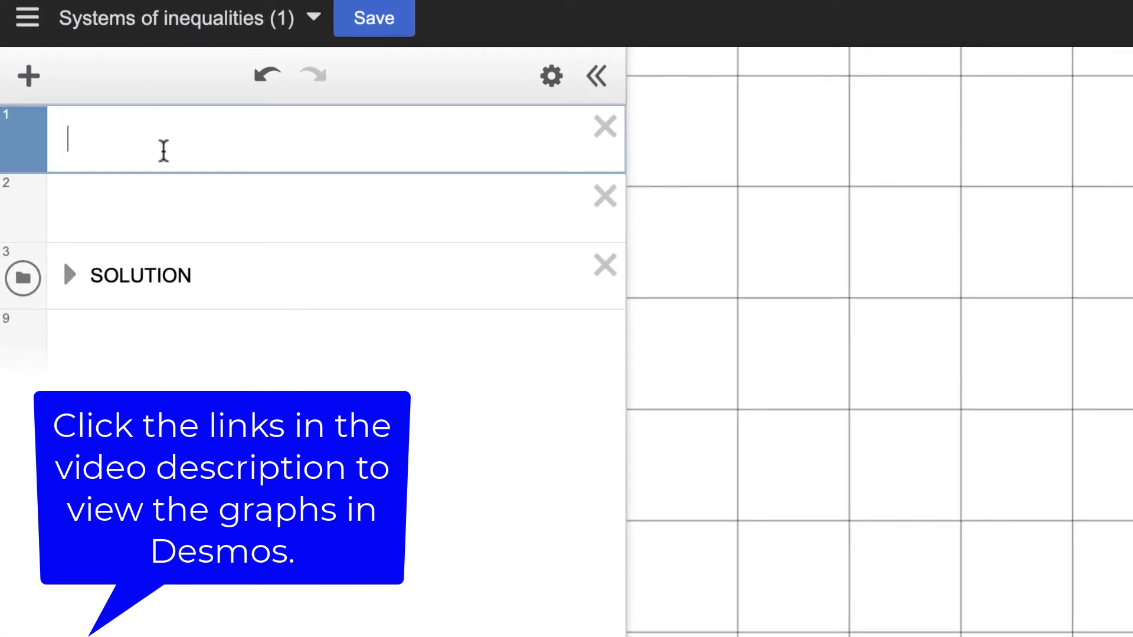
Enter y ≥ 5x + 4 in row 1 and clear its default 2.5 line width.
{"action": "type", "text": "y>="}
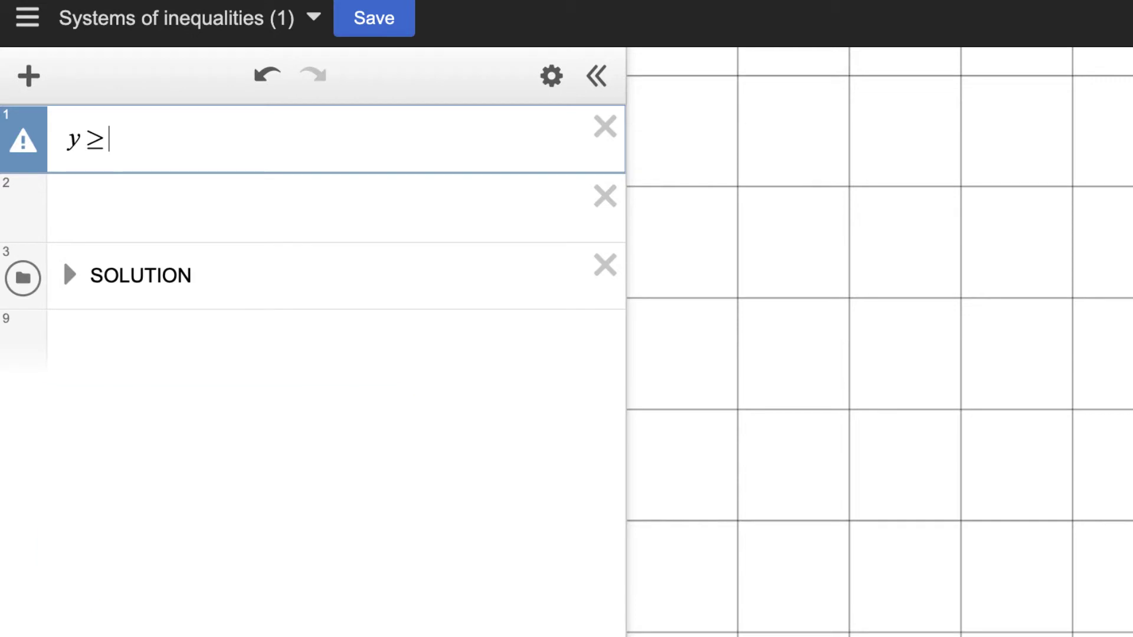
{"action": "type", "text": "5x"}
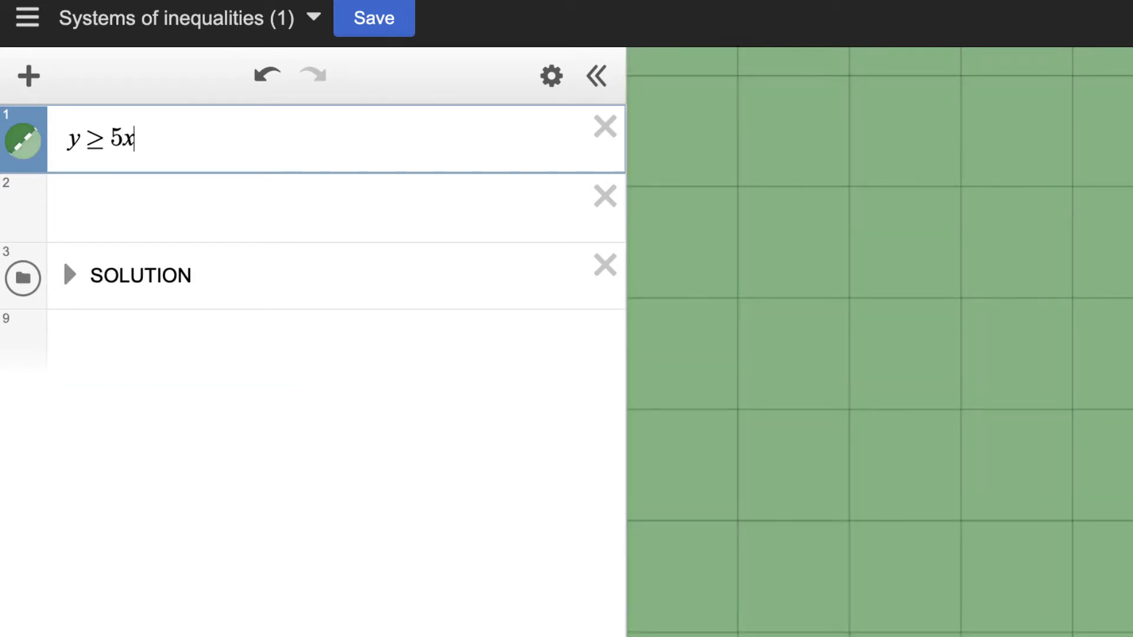
{"action": "type", "text": "+4"}
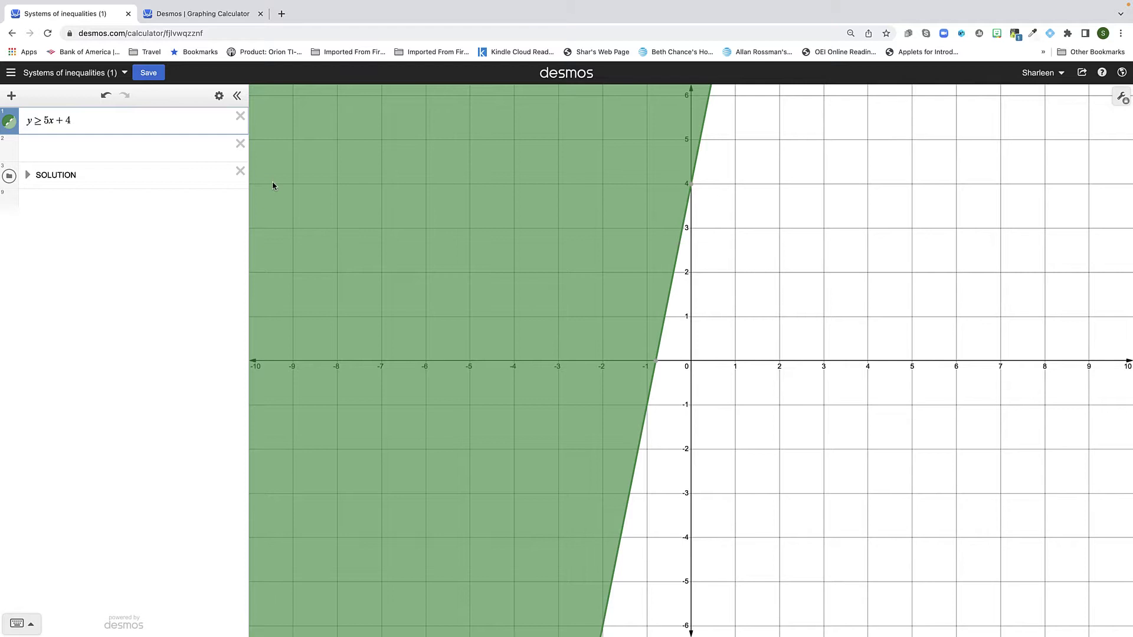
{"action": "left_click", "coordinate": [13, 128]}
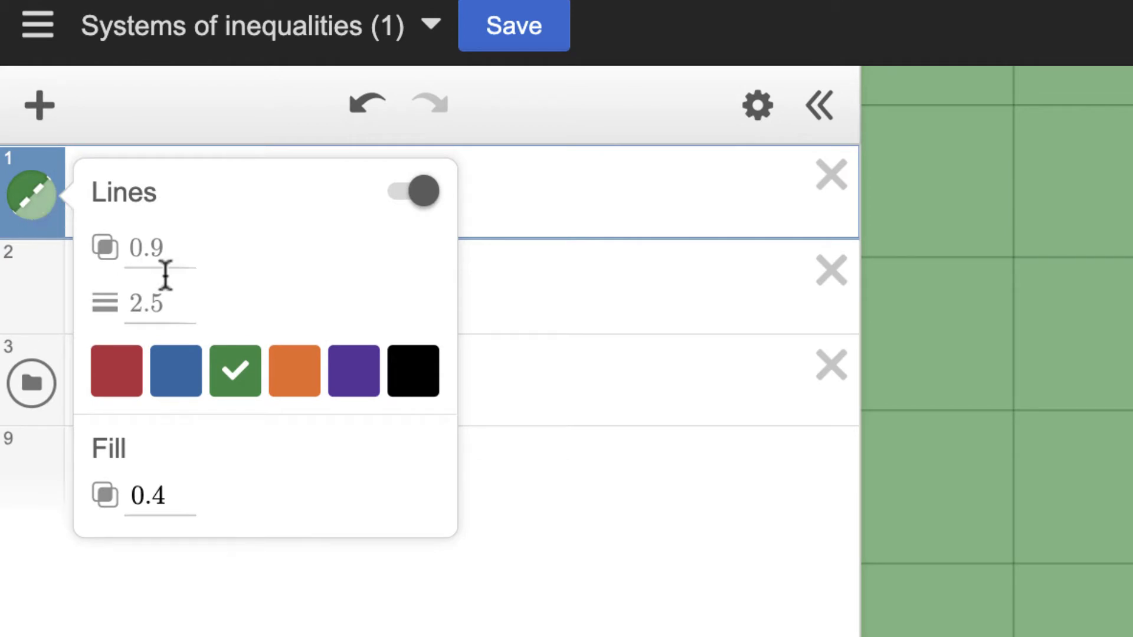
{"action": "left_click", "coordinate": [175, 301]}
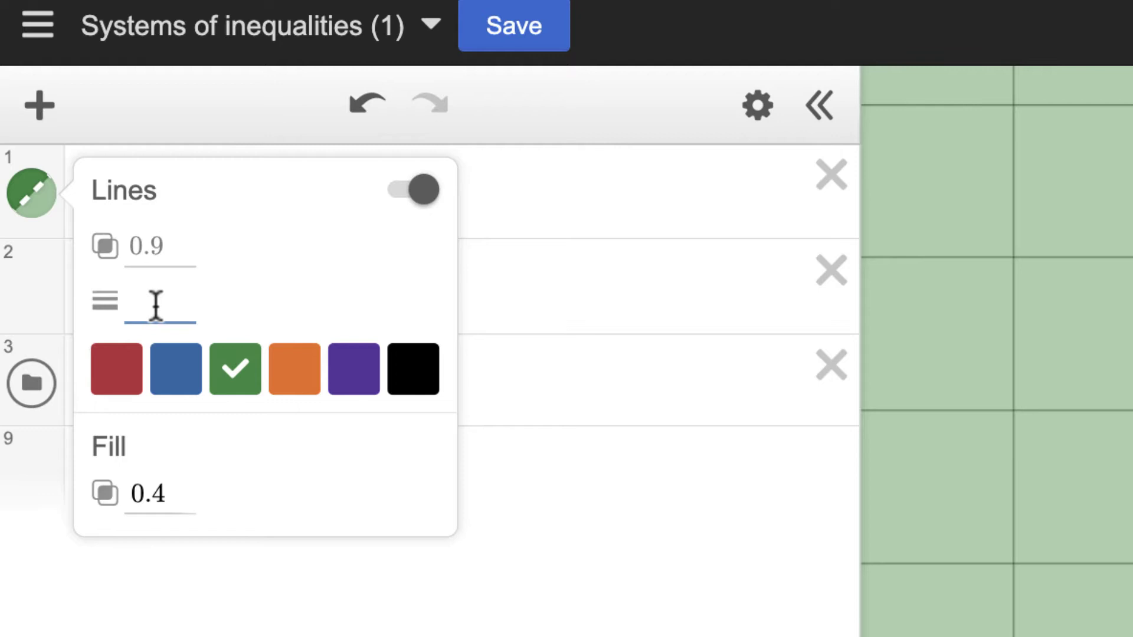
Set the first boundary width to 8 and enter y > −5/4x + 2 in row 2.
{"action": "type", "text": "8"}
{"action": "left_click", "coordinate": [572, 480]}
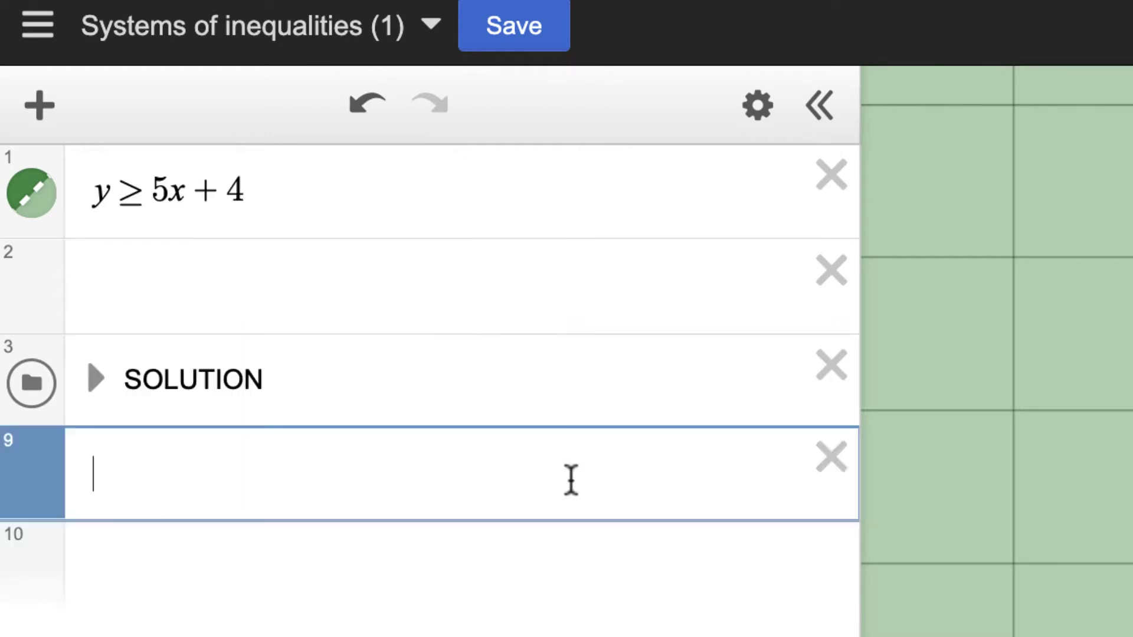
{"action": "left_click", "coordinate": [243, 284]}
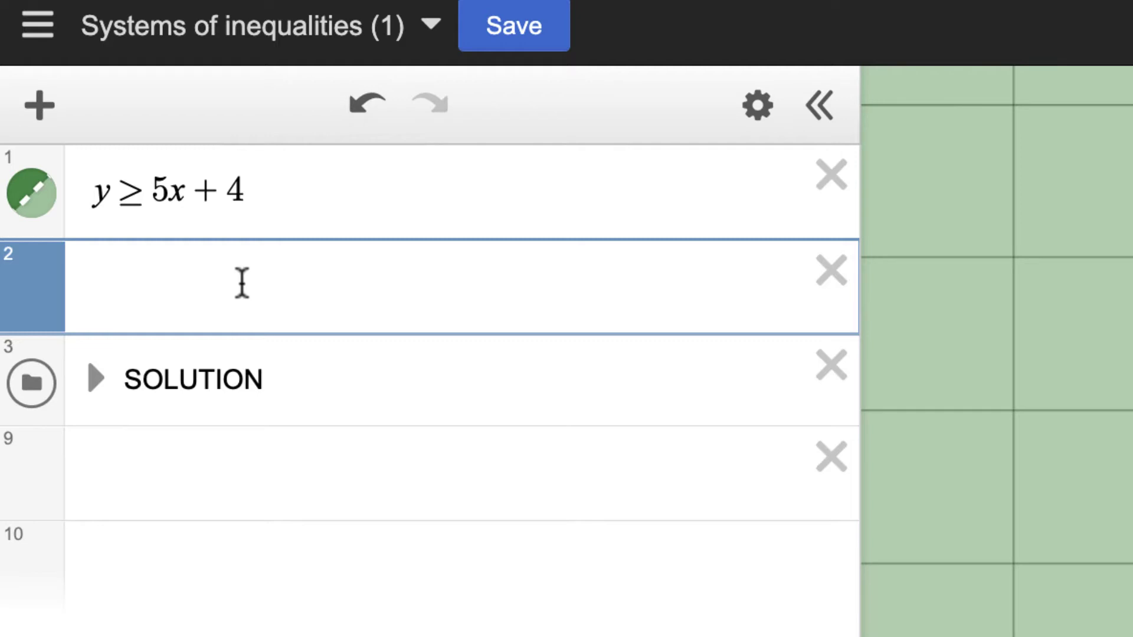
{"action": "type", "text": "y>-"}
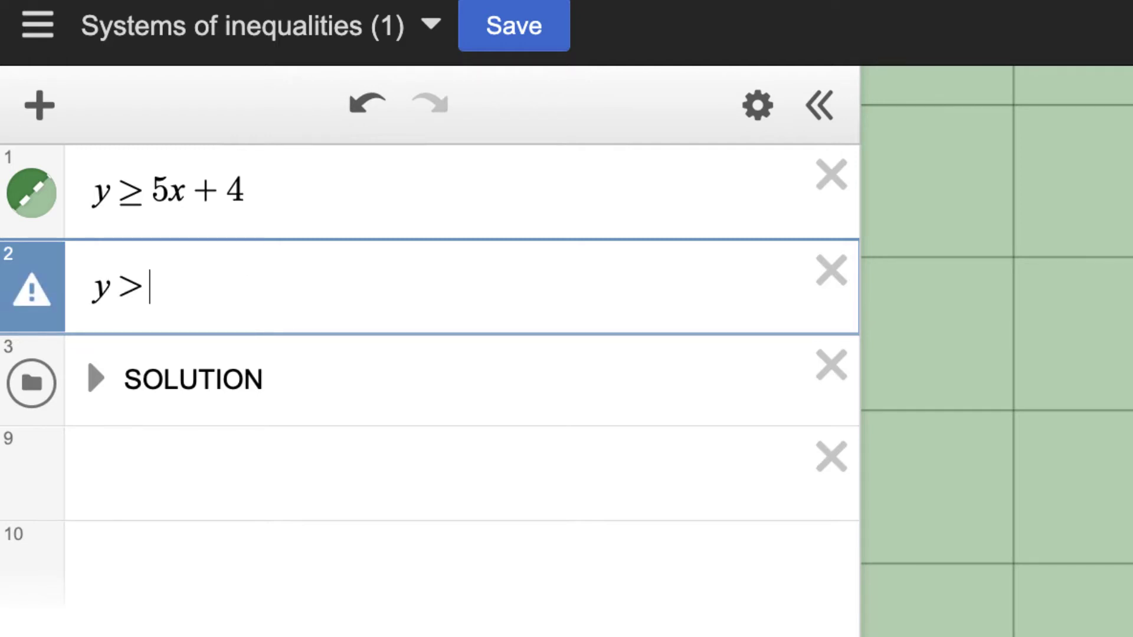
{"action": "type", "text": "5/4"}
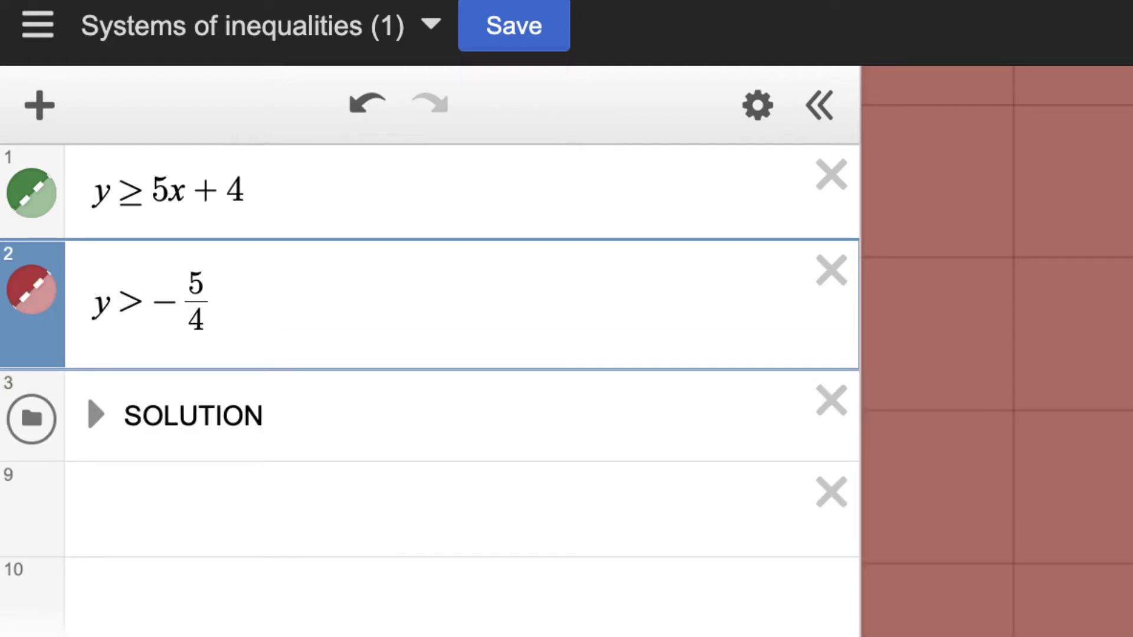
{"action": "key", "text": "Right"}
{"action": "type", "text": "x "}
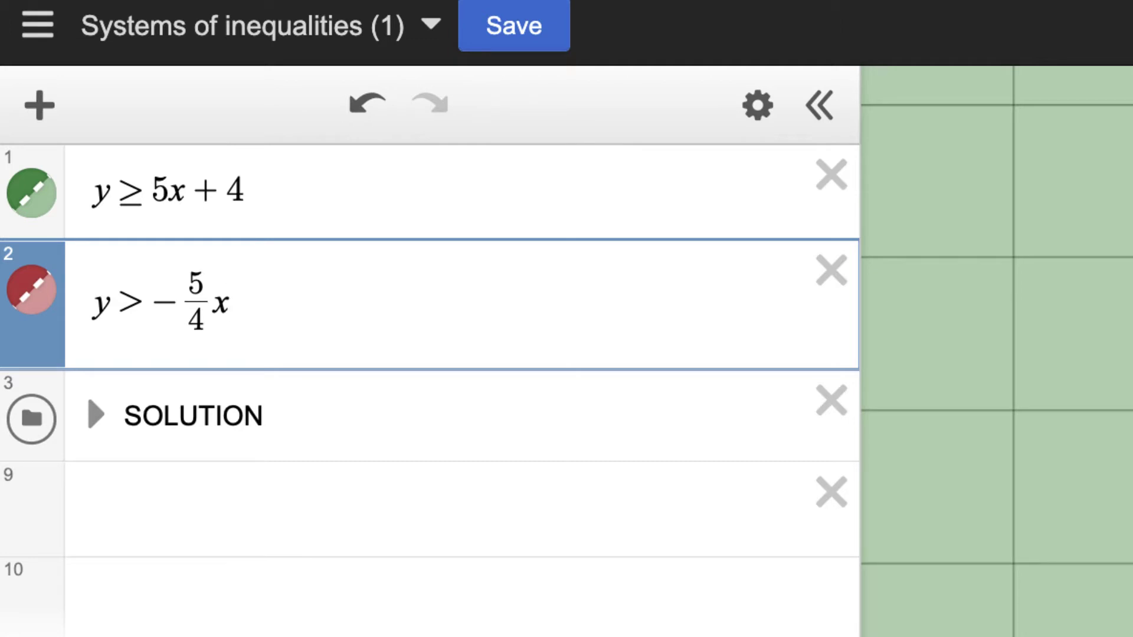
{"action": "type", "text": "+ 2"}
Set the second inequality's red boundary line width to 8.
{"action": "left_click", "coordinate": [31, 295]}
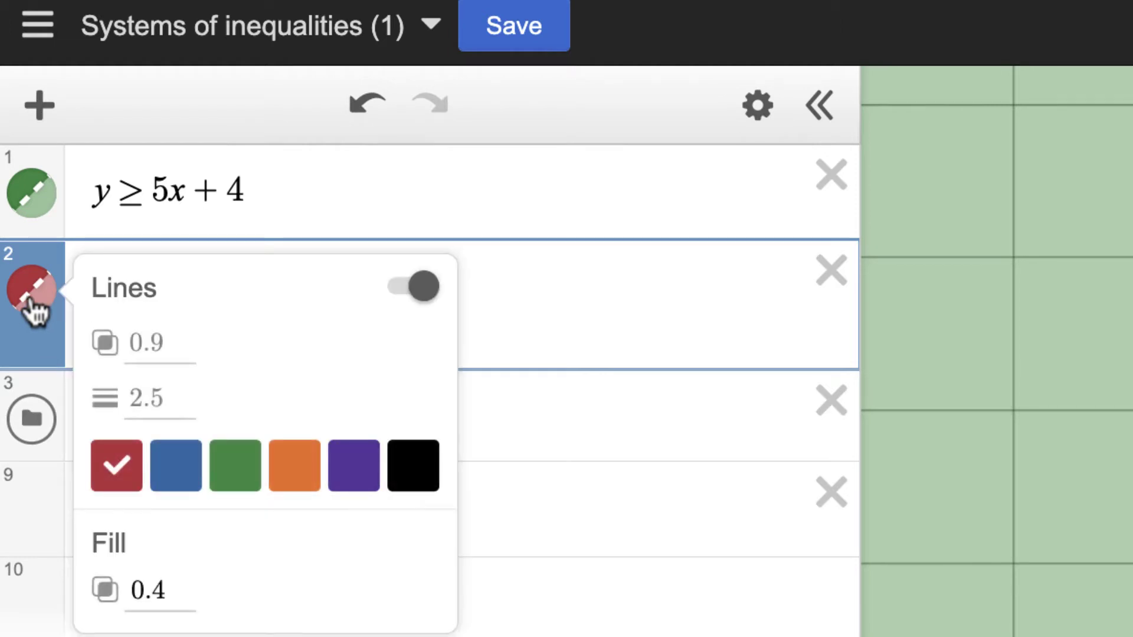
{"action": "left_click", "coordinate": [159, 397]}
{"action": "key", "text": "BackSpace"}
{"action": "key", "text": "BackSpace"}
{"action": "key", "text": "BackSpace"}
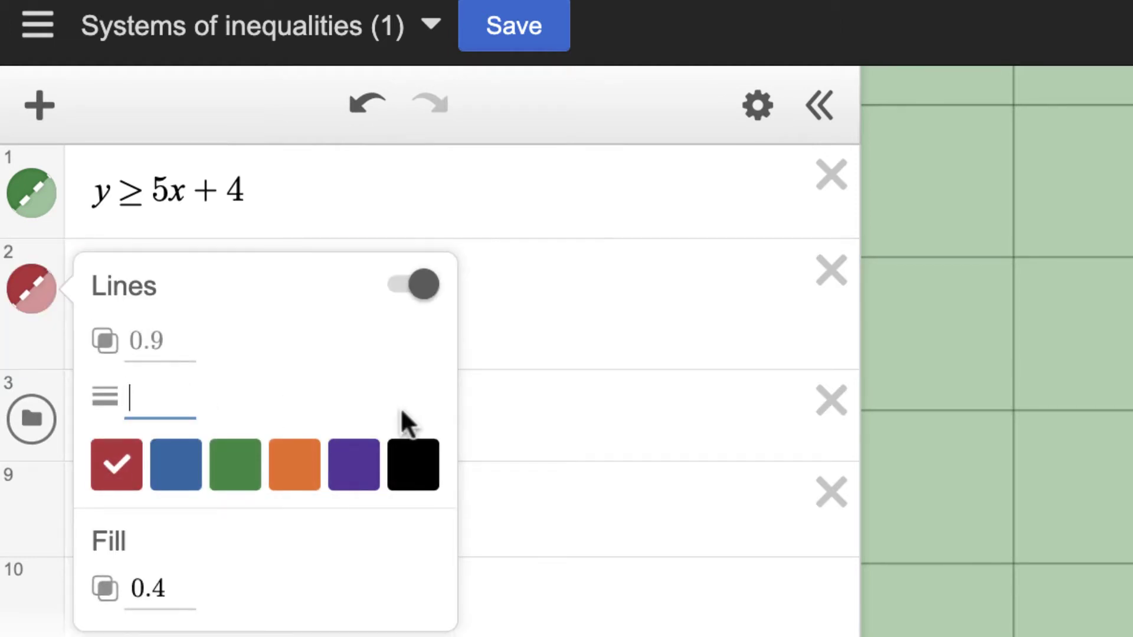
{"action": "type", "text": "8"}
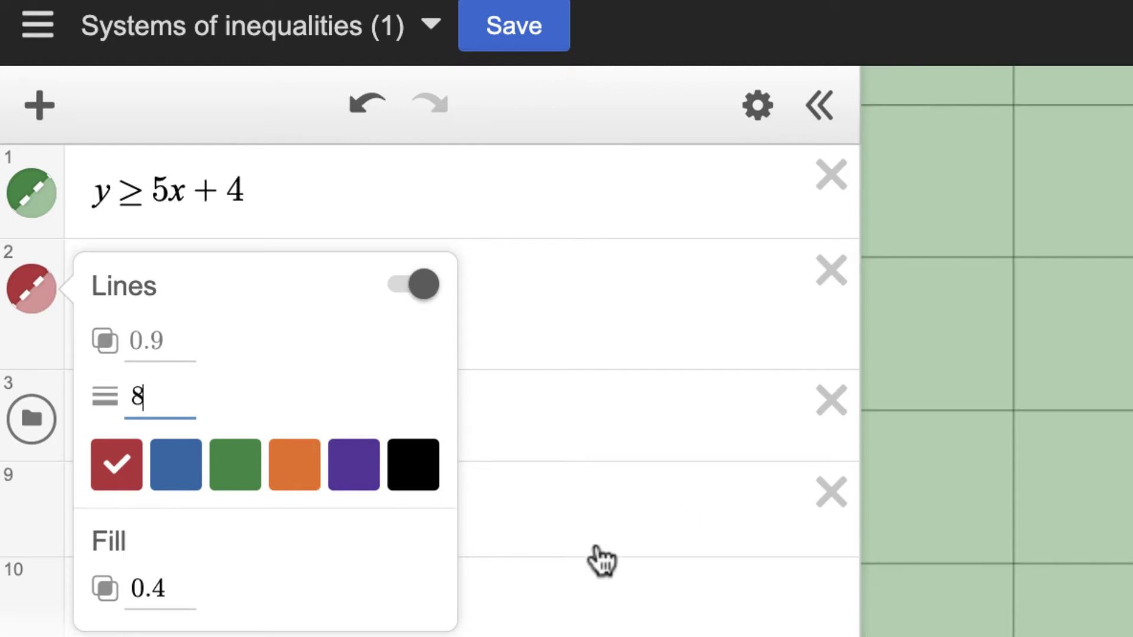
Close the line-style popup to view y ≥ 5x + 4 and y > −5/4x + 2 overlapping.
{"action": "left_click", "coordinate": [502, 520]}
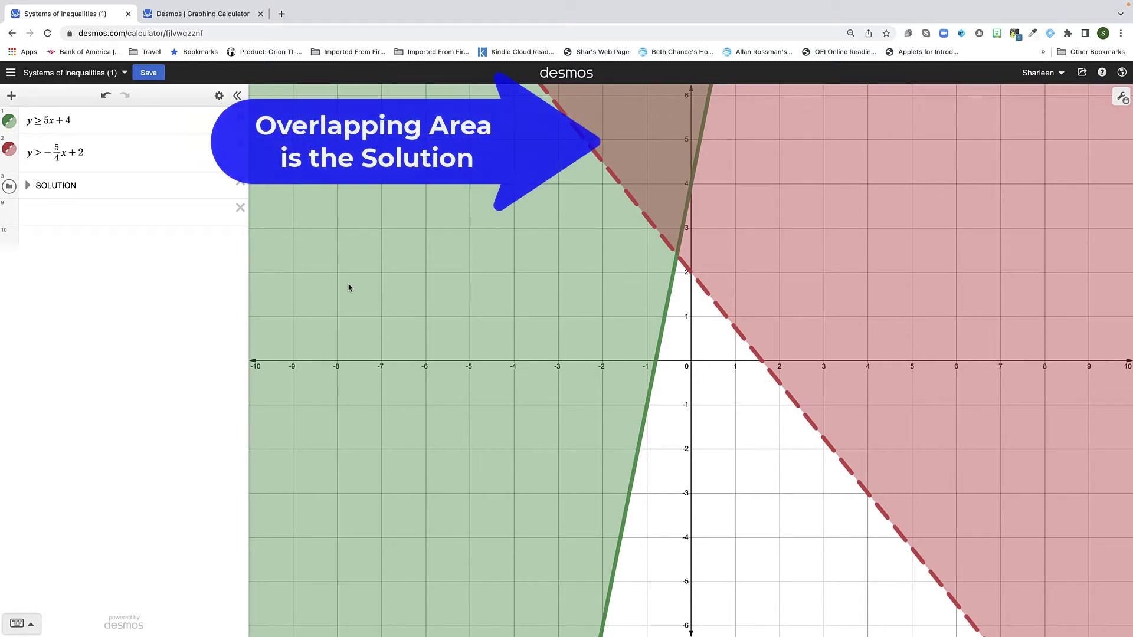
Expand the SOLUTION folder and turn on items 5 and 6 to shade the overlap black.
{"action": "left_click", "coordinate": [27, 186]}
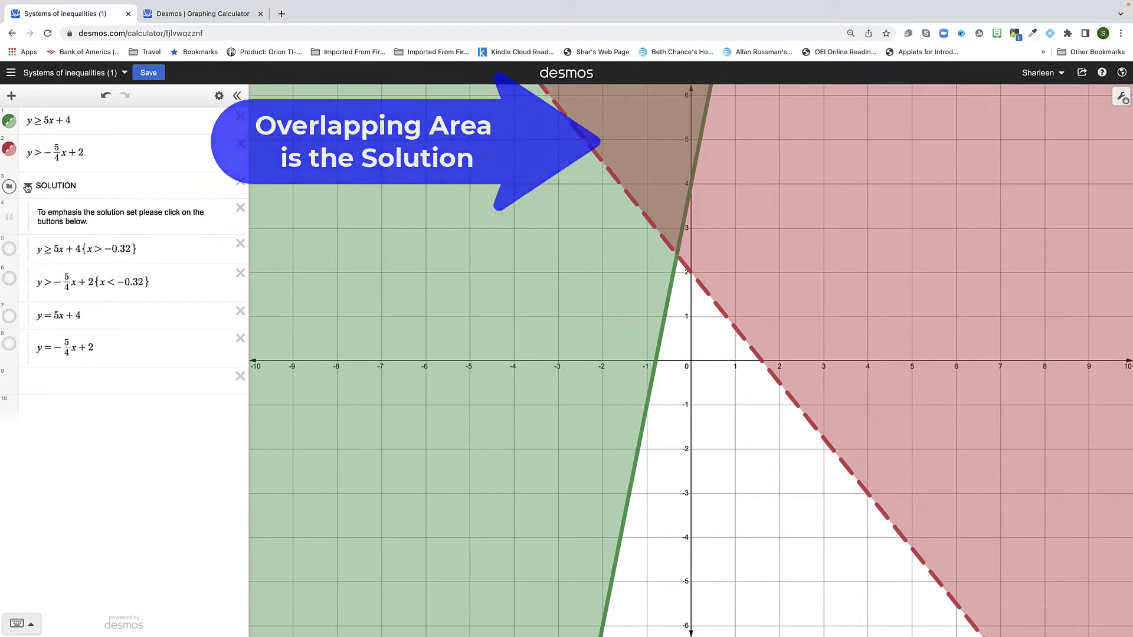
{"action": "left_click", "coordinate": [9, 249]}
{"action": "left_click", "coordinate": [9, 280]}
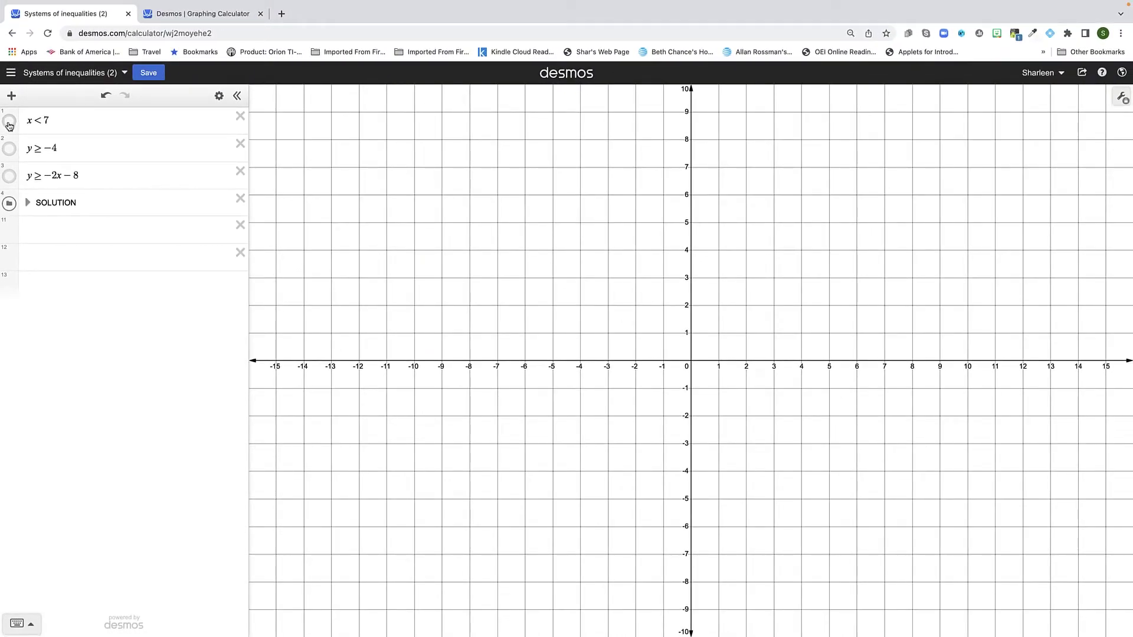
Show the green dashed x < 7 region and the red y ≥ −4 region.
{"action": "left_click", "coordinate": [10, 124]}
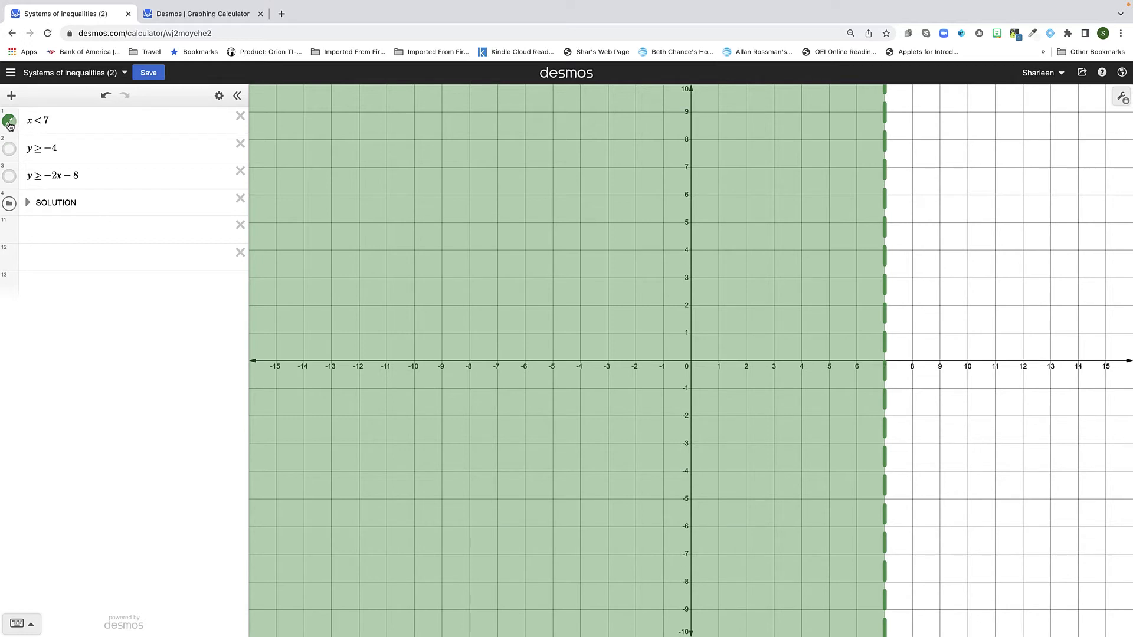
{"action": "left_click", "coordinate": [9, 150]}
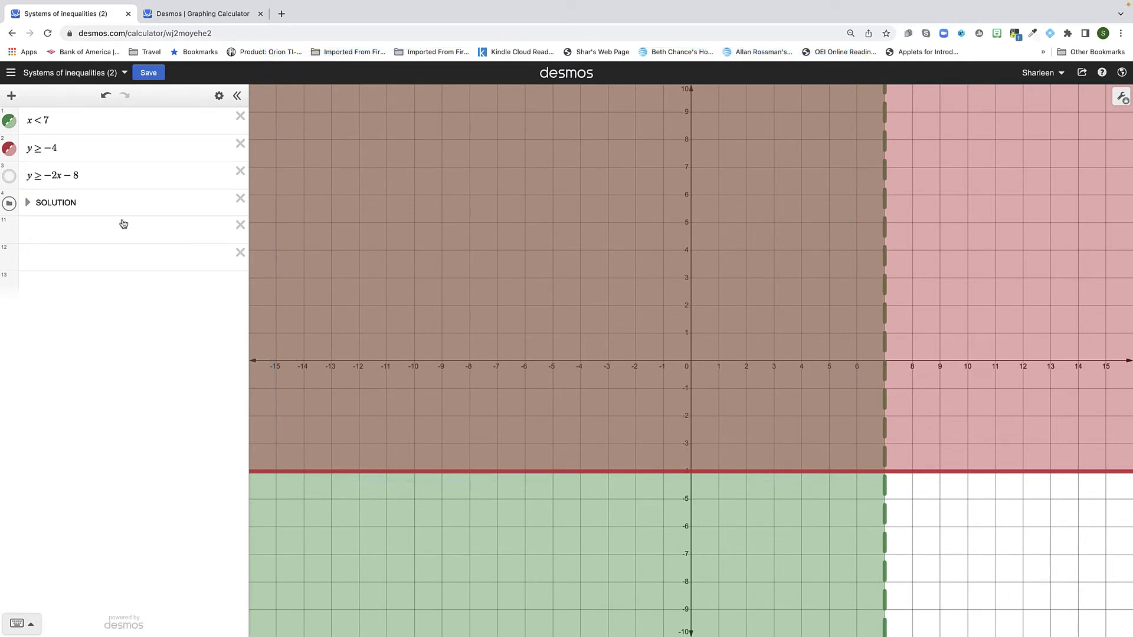
Show the blue y ≥ −2x − 8 region shaded above its solid boundary.
{"action": "left_click", "coordinate": [10, 181]}
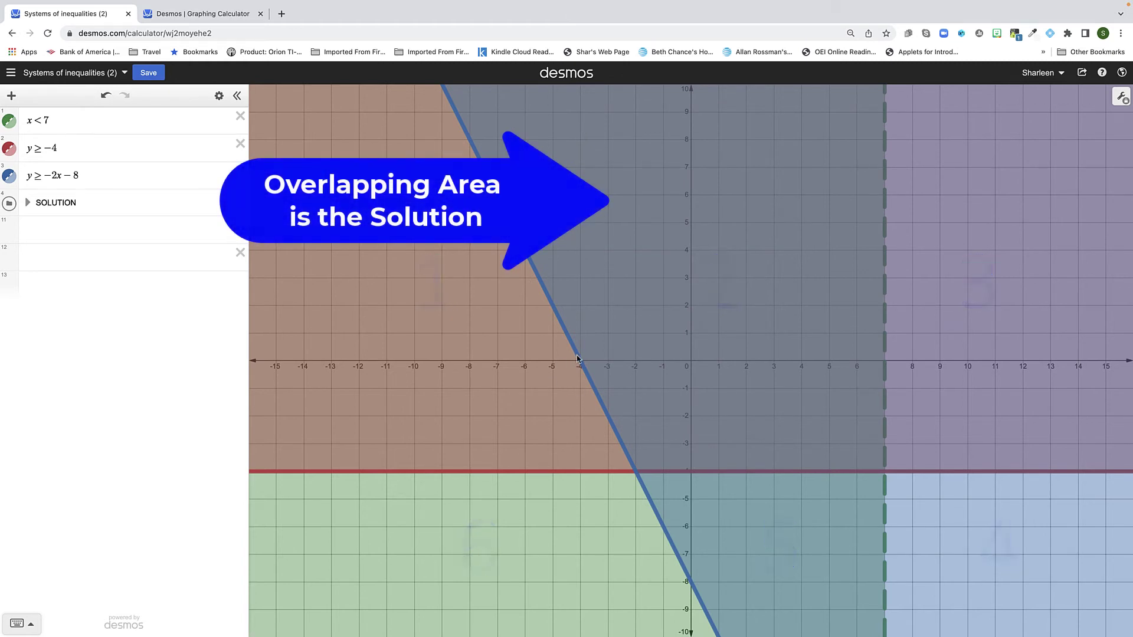
Expand the SOLUTION folder to show only the black region bounded by the three lines.
{"action": "left_click", "coordinate": [27, 203]}
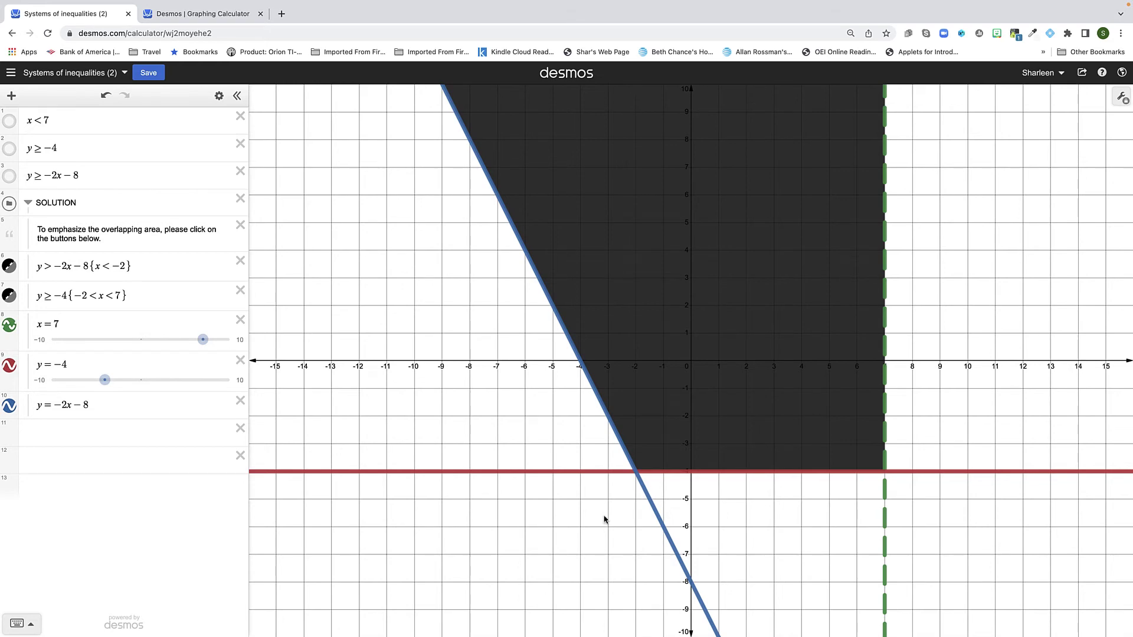
Pin coordinate labels on the corner points (−2, −4) and (7, −4).
{"action": "mouse_move", "coordinate": [636, 476]}
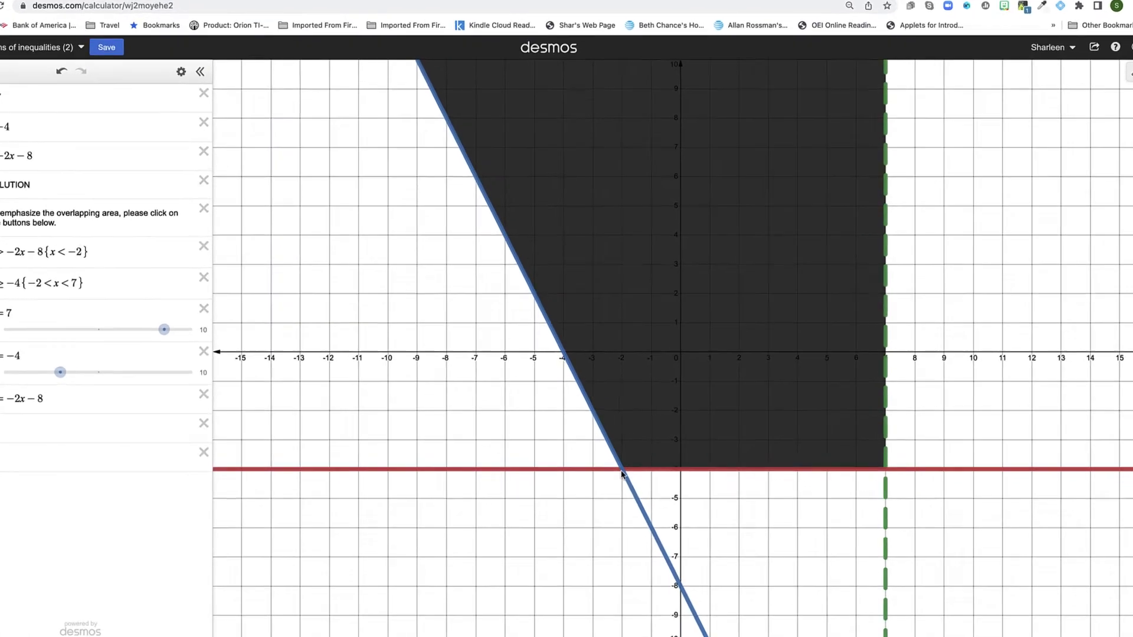
{"action": "left_click", "coordinate": [538, 457]}
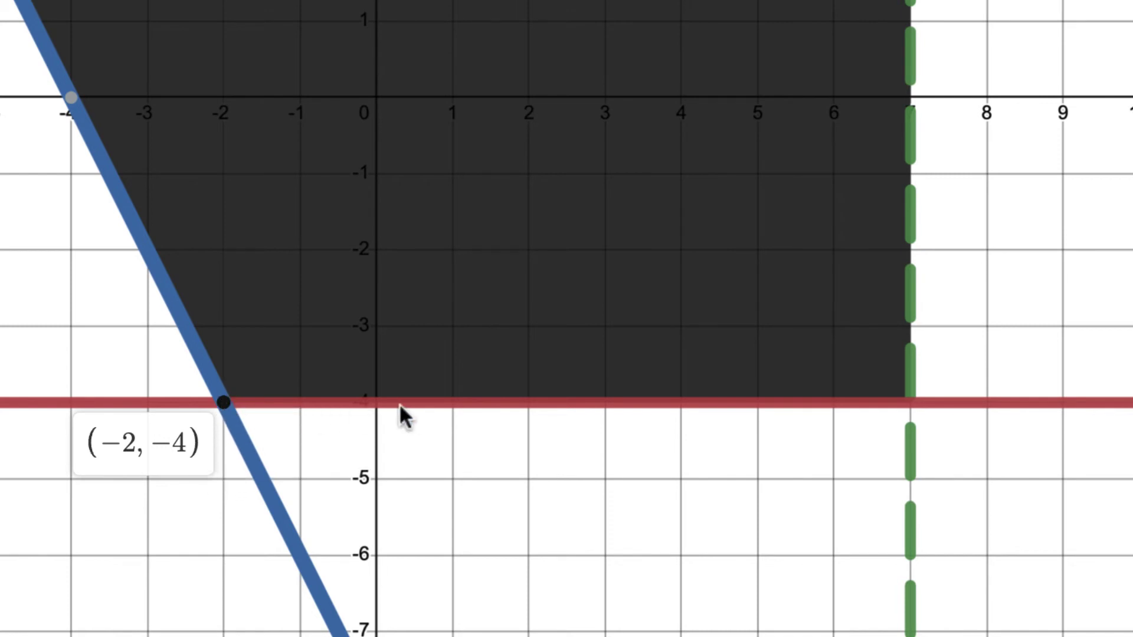
{"action": "left_click", "coordinate": [909, 403]}
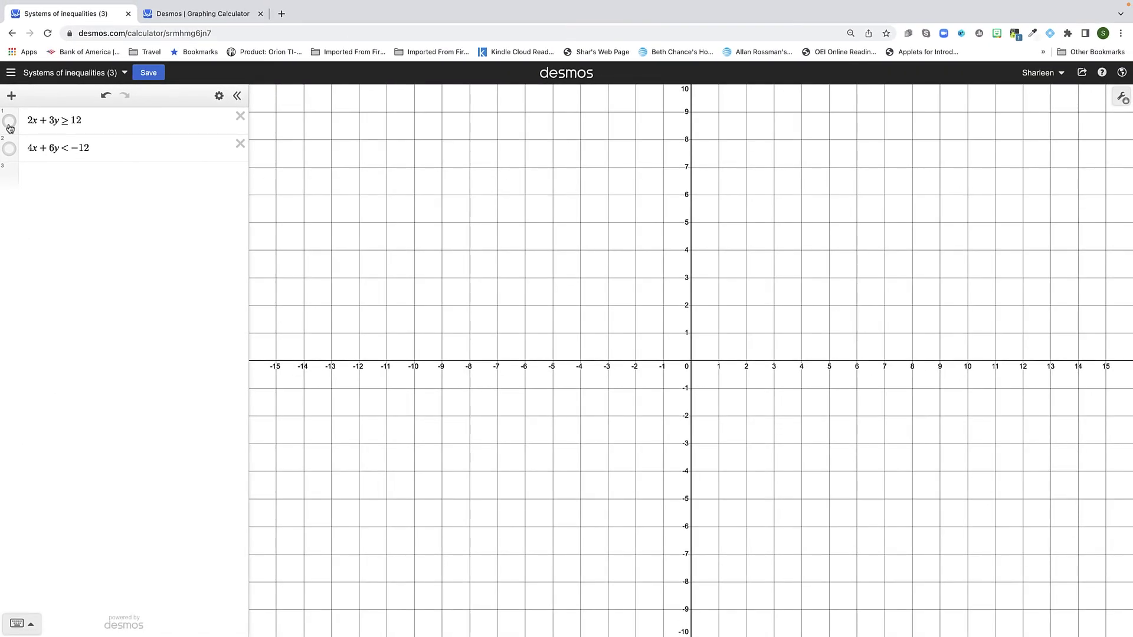
Show the blue 2x + 3y ≥ 12 and red 4x + 6y < −12 regions, which never overlap.
{"action": "left_click", "coordinate": [9, 122]}
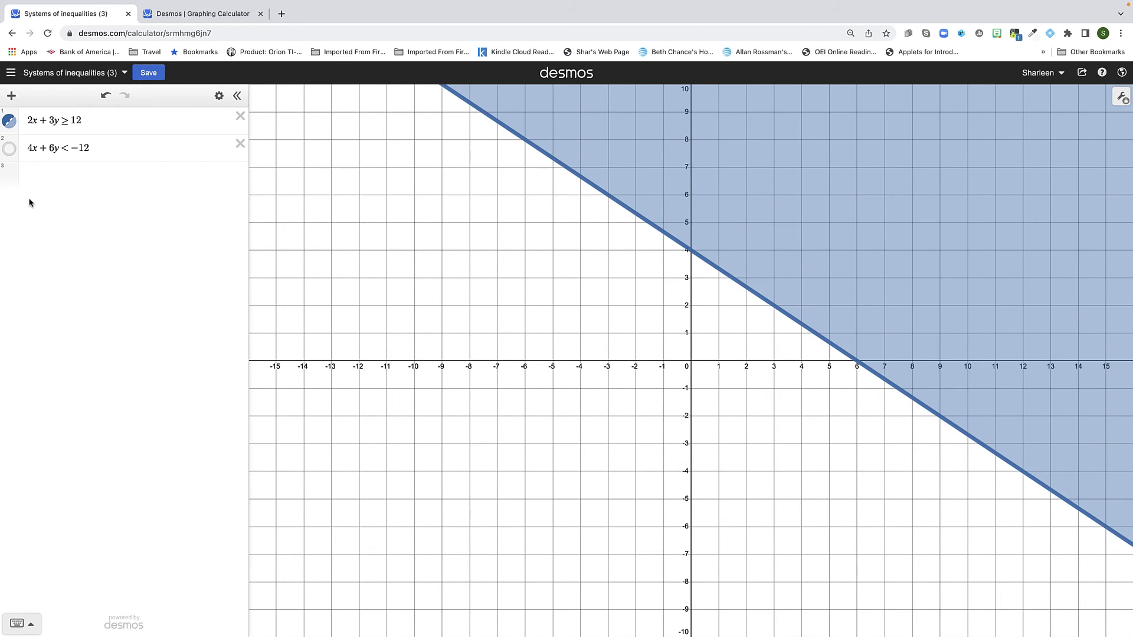
{"action": "left_click", "coordinate": [9, 152]}
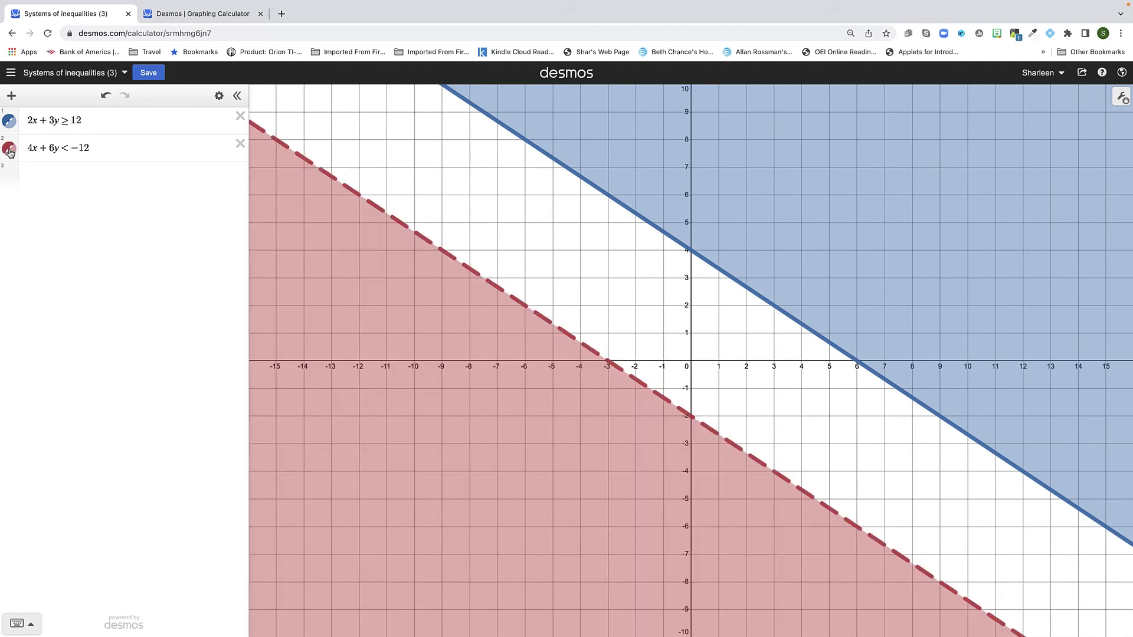